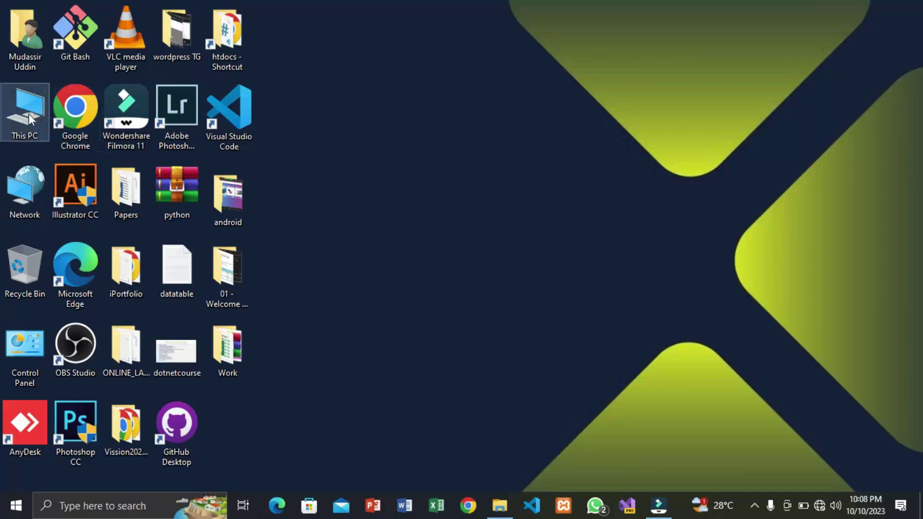
Open Computer Management for this PC, maximize it and show Disk Management.
right_click(29, 115)
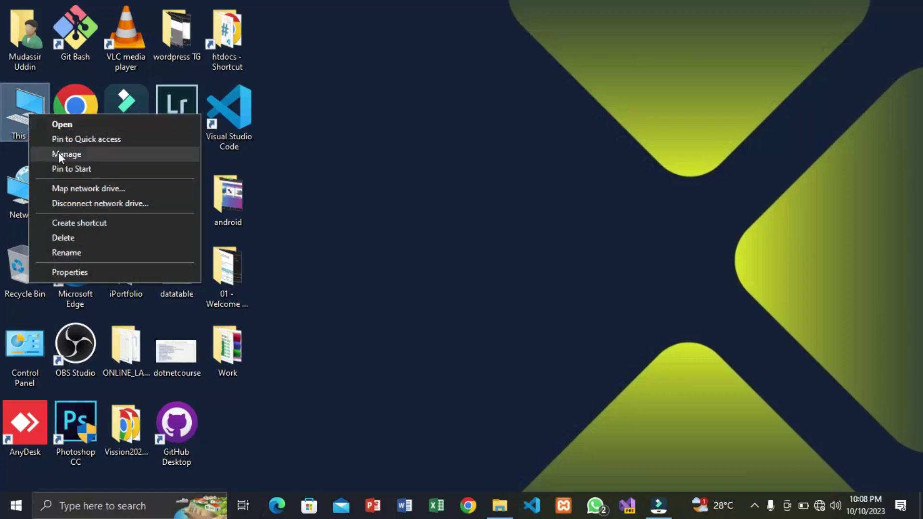
left_click(93, 158)
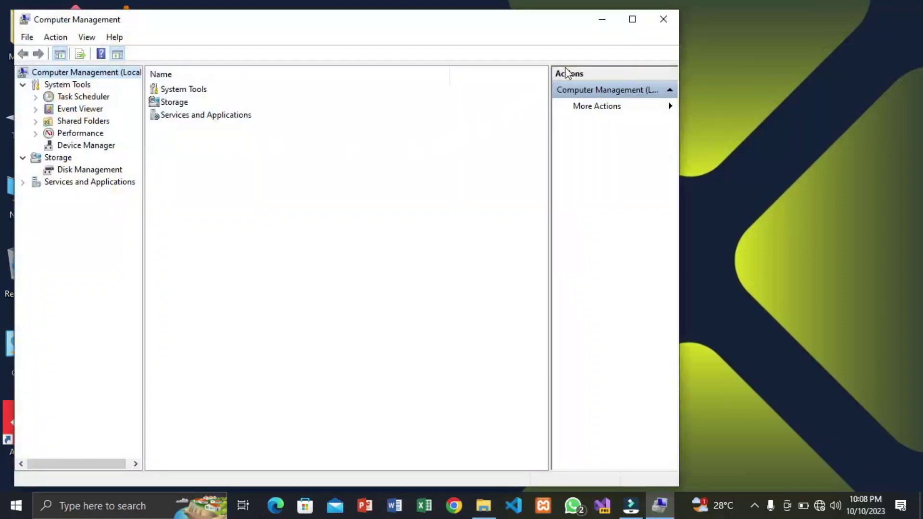
left_click(623, 22)
left_click(70, 156)
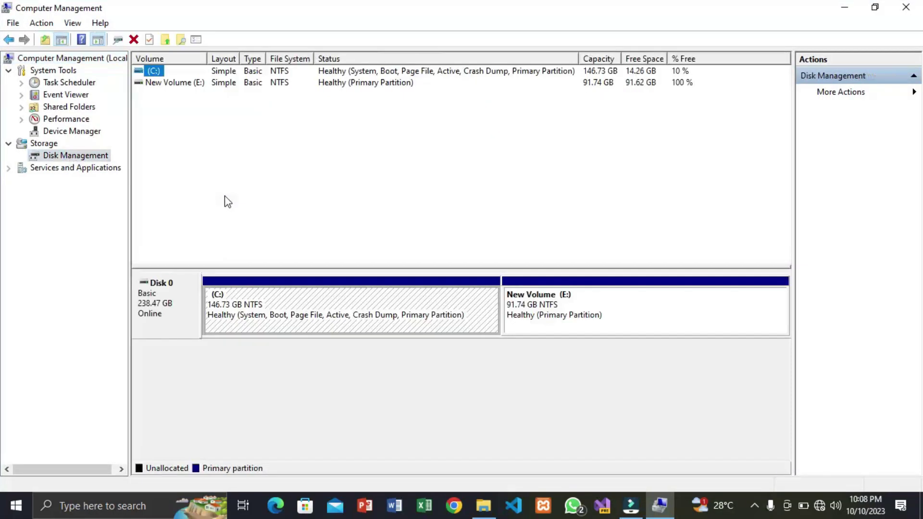
Shrink New Volume (E:) by 41824 MB and check the listed drives in File Explorer.
left_click(324, 302)
left_click(550, 308)
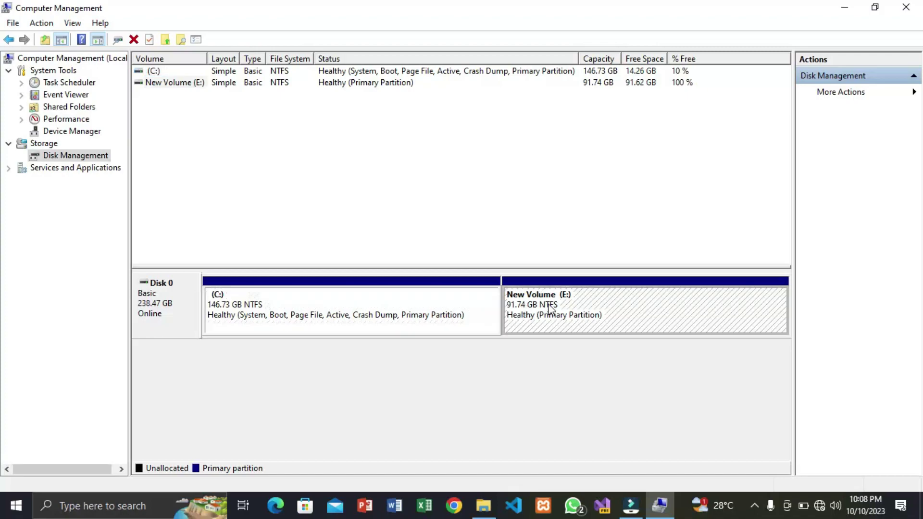
right_click(603, 304)
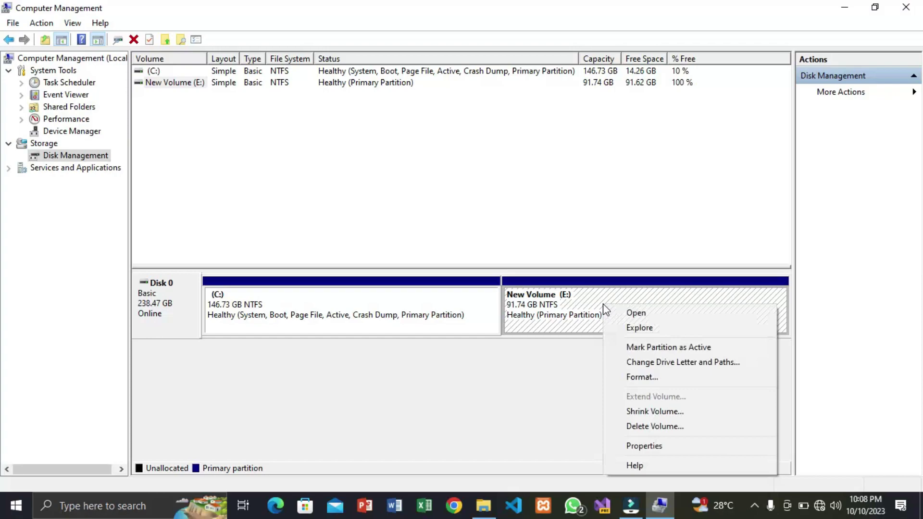
left_click(645, 411)
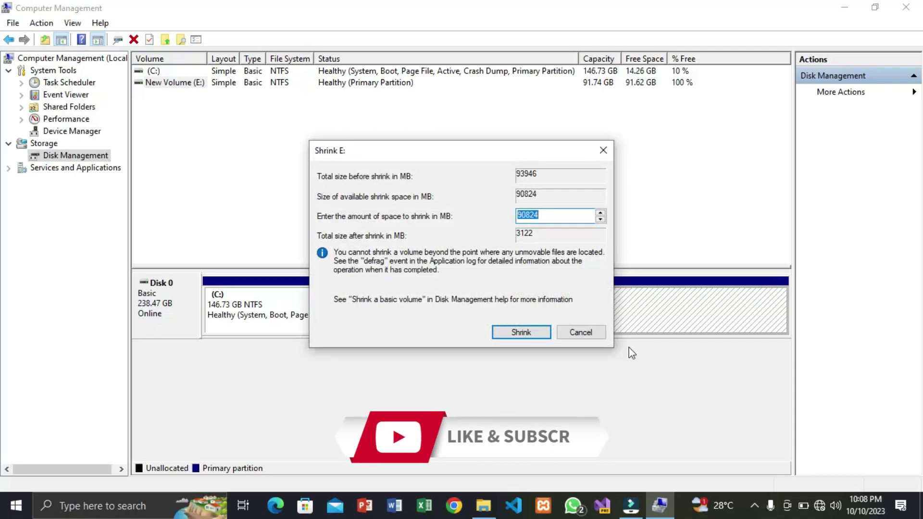
left_click(562, 219)
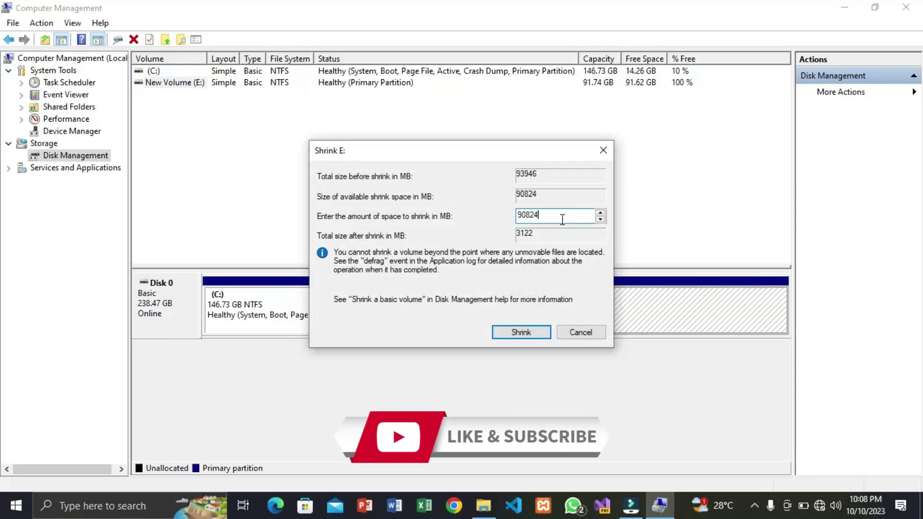
key("Left")
key("Left")
key("Left")
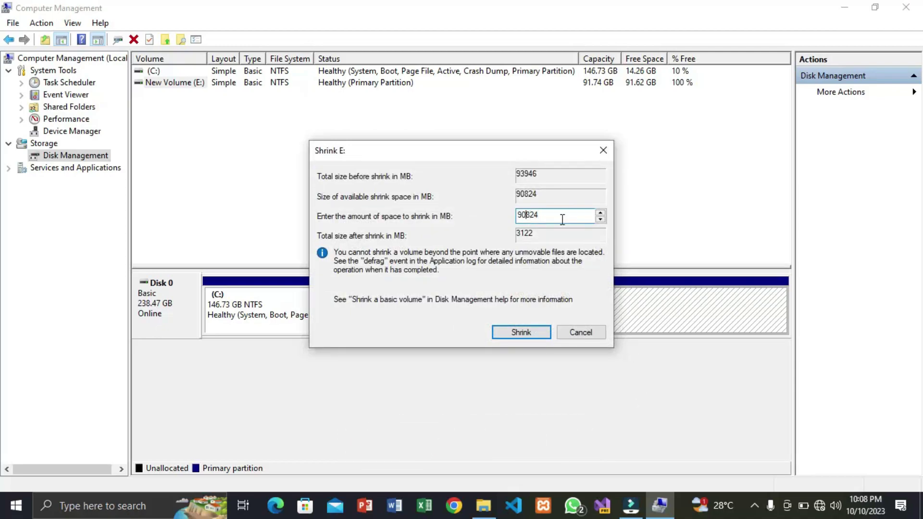
key("BackSpace")
key("BackSpace")
type("41")
left_click(535, 333)
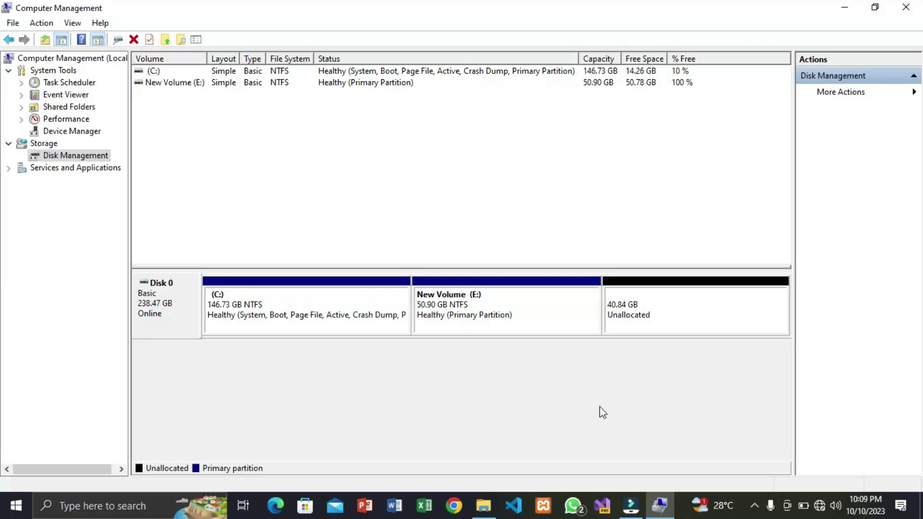
left_click(484, 504)
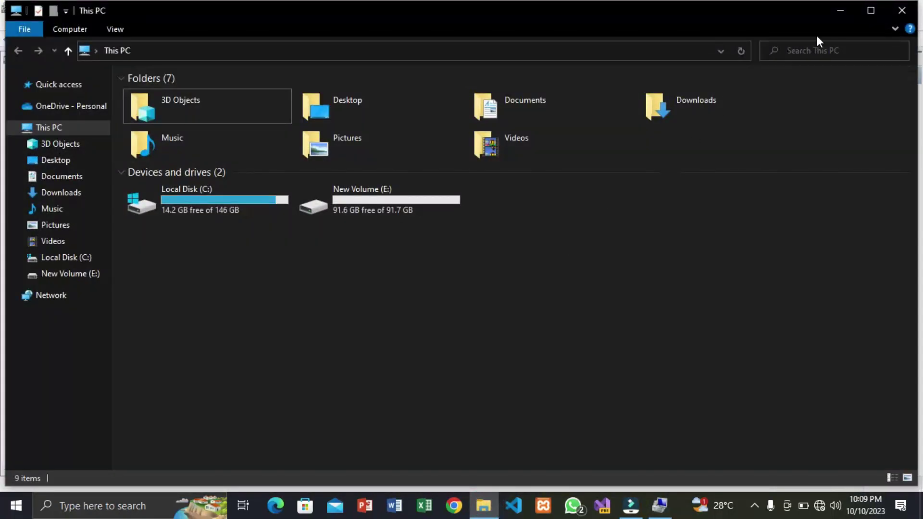
left_click(840, 11)
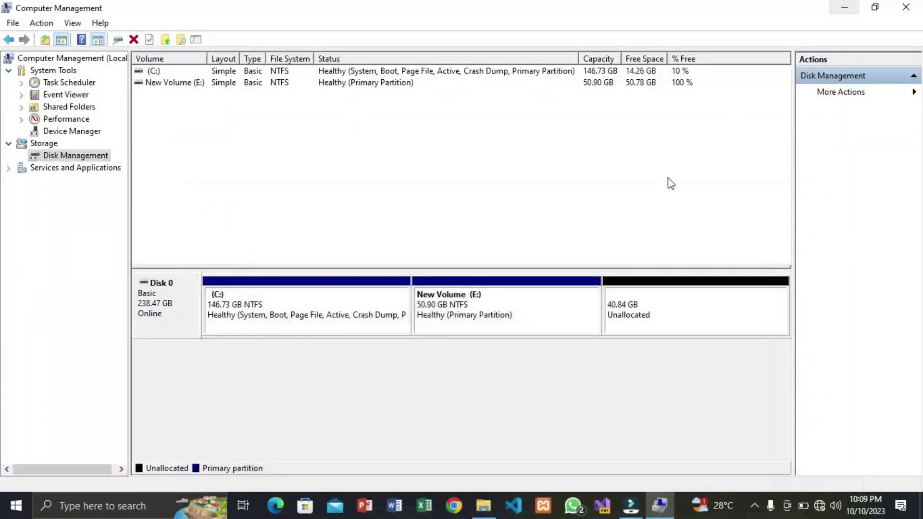
Create a simple volume in the unallocated space with drive letter D, NTFS quick format and label New Volume, and check it in File Explorer.
left_click(652, 313)
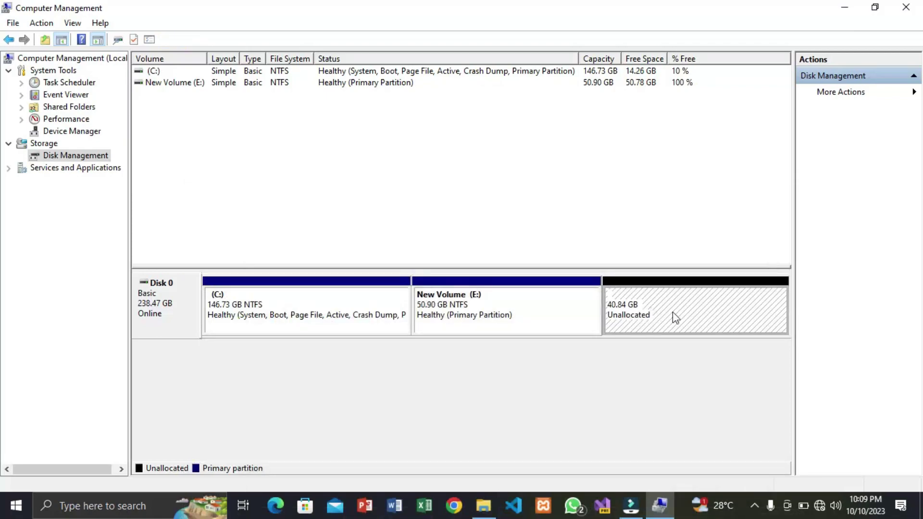
right_click(685, 313)
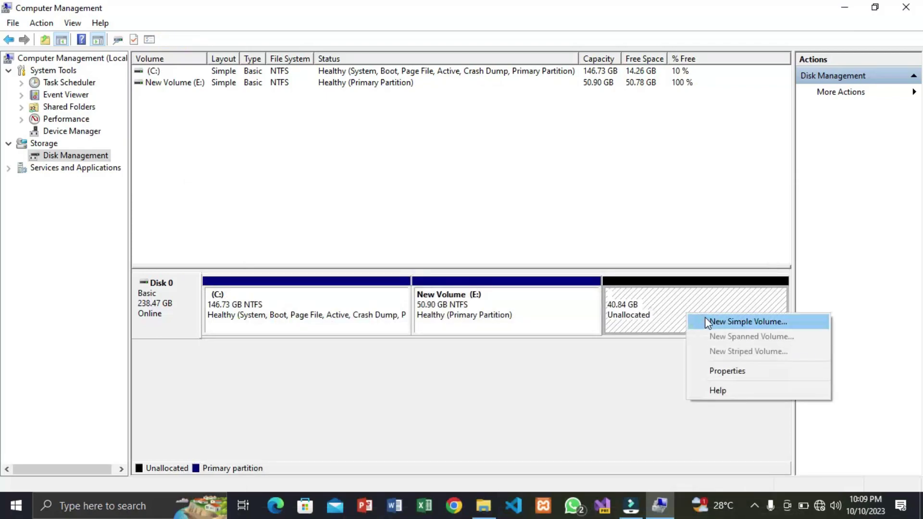
left_click(719, 322)
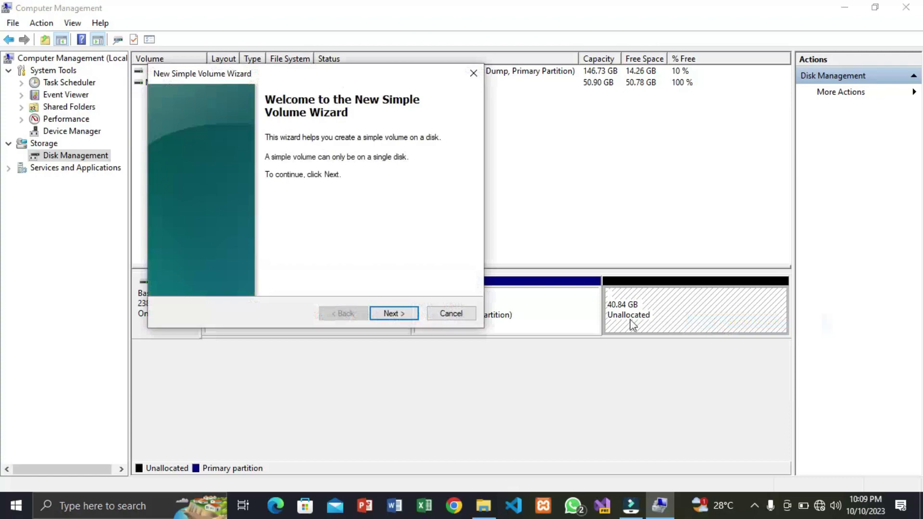
left_click(408, 310)
left_click(408, 313)
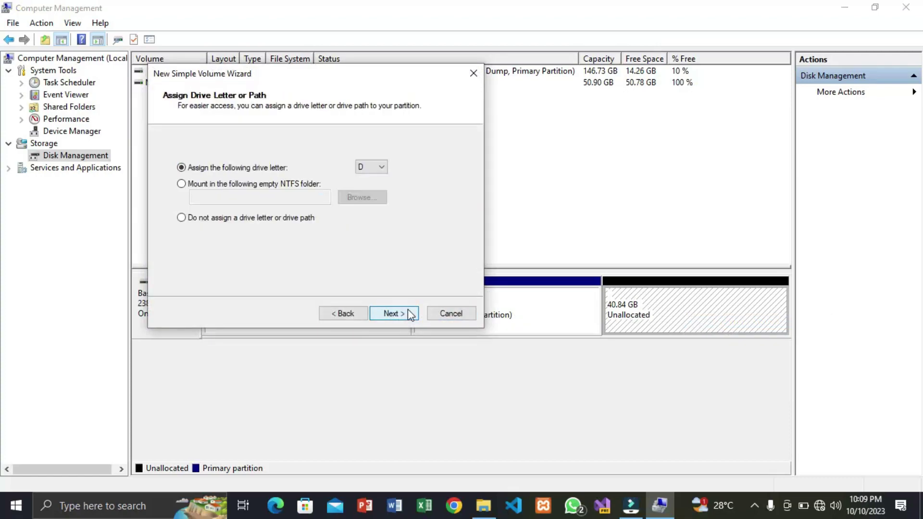
left_click(410, 315)
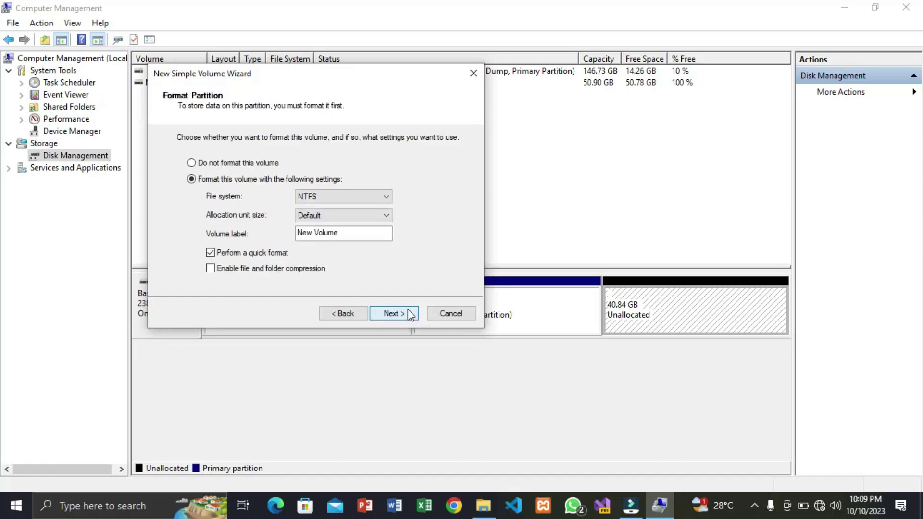
left_click(357, 234)
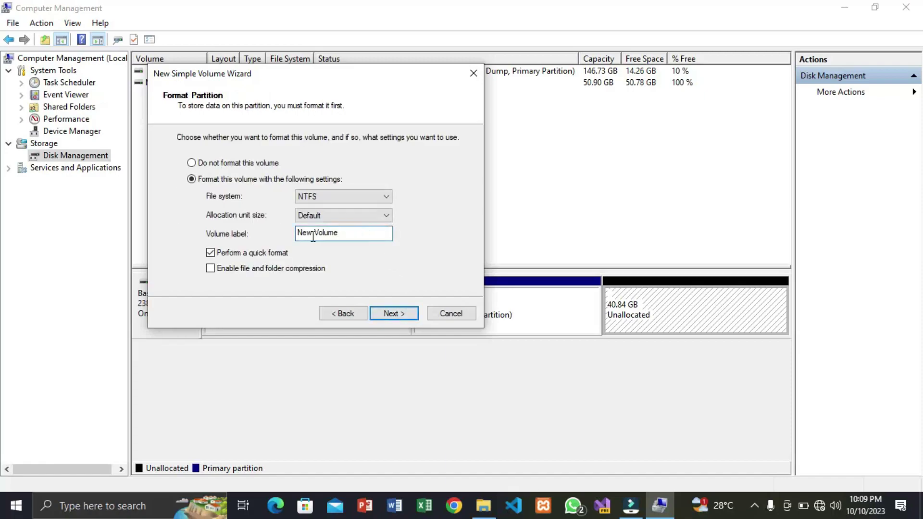
left_click(404, 315)
left_click(404, 315)
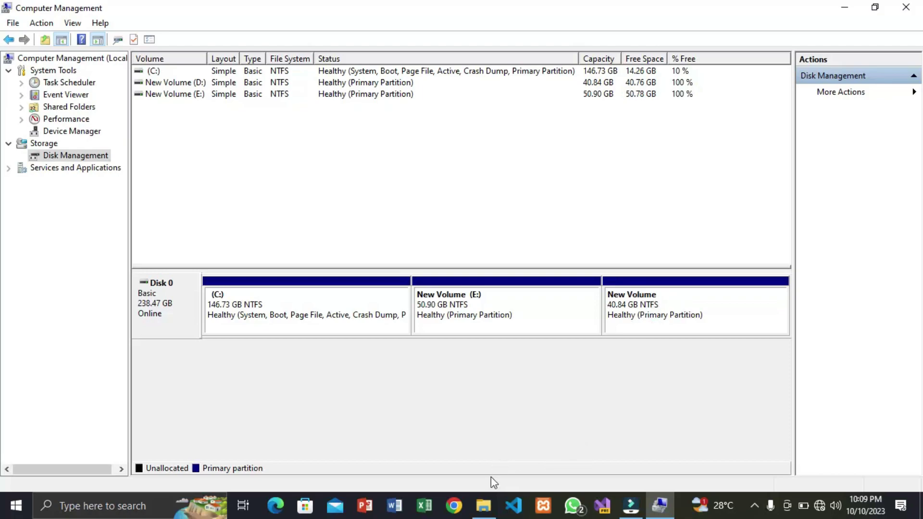
left_click(483, 504)
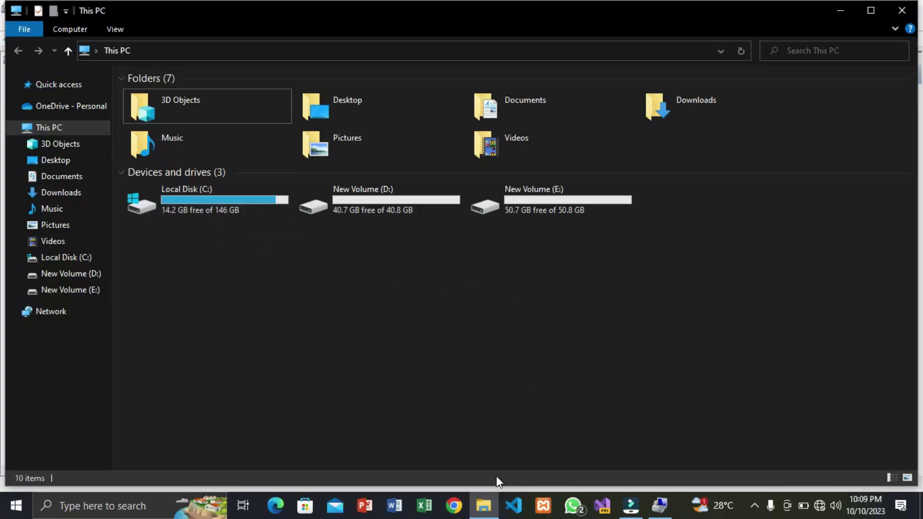
left_click(486, 506)
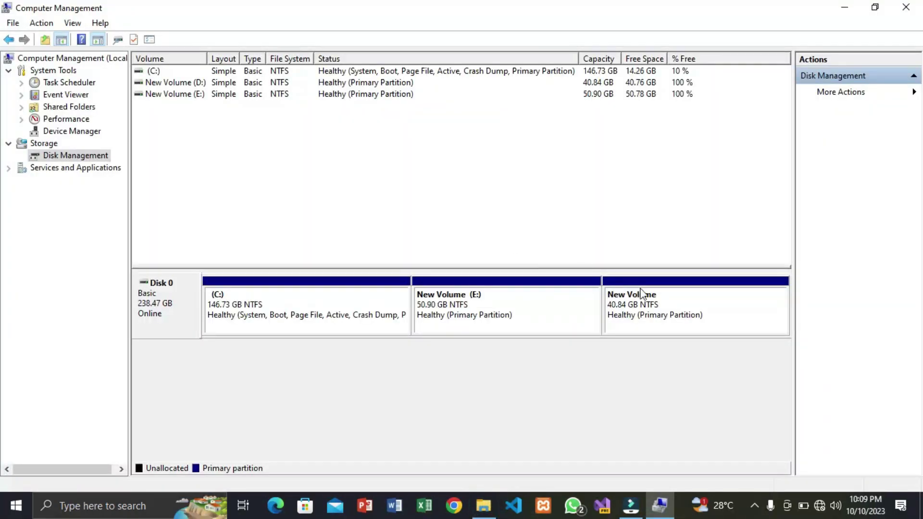
Delete New Volume (D:) and accept erasing its data.
left_click(657, 304)
right_click(657, 301)
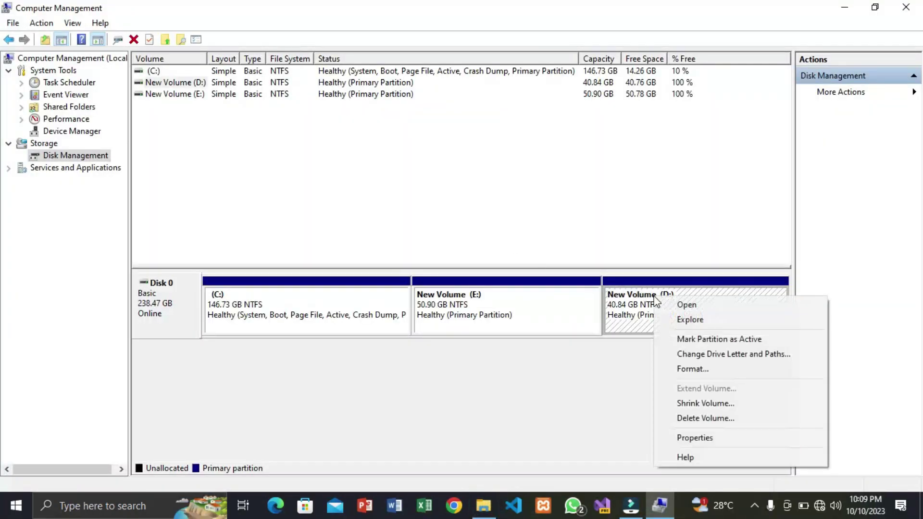
left_click(704, 419)
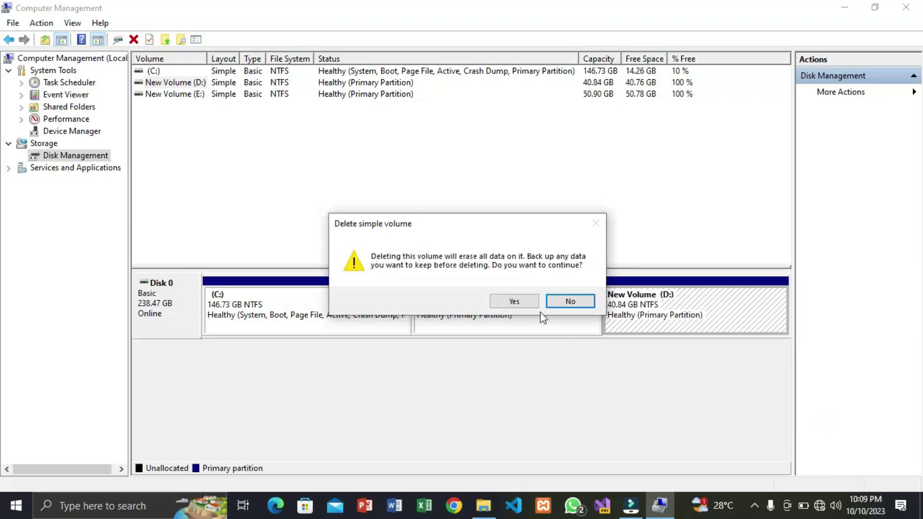
left_click(528, 301)
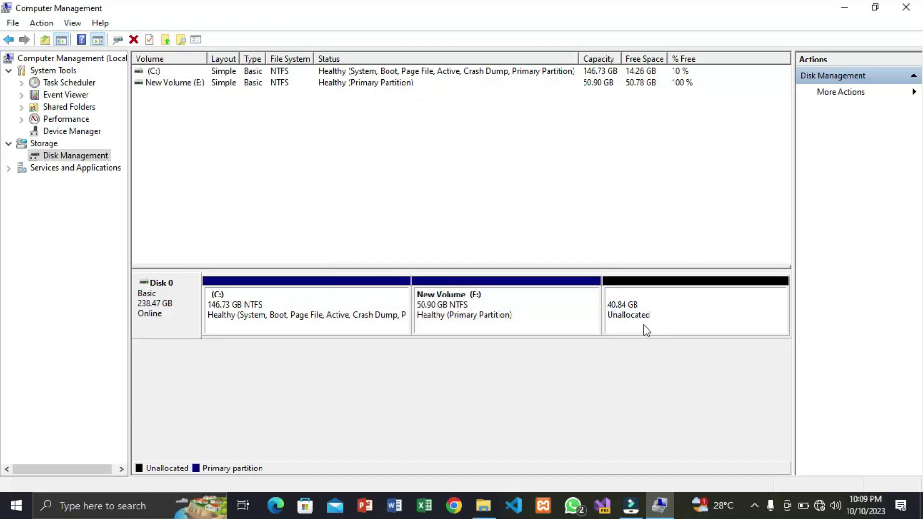
Check whether Extend Volume is available for New Volume (E:) and for the C: partition.
left_click(551, 307)
right_click(548, 304)
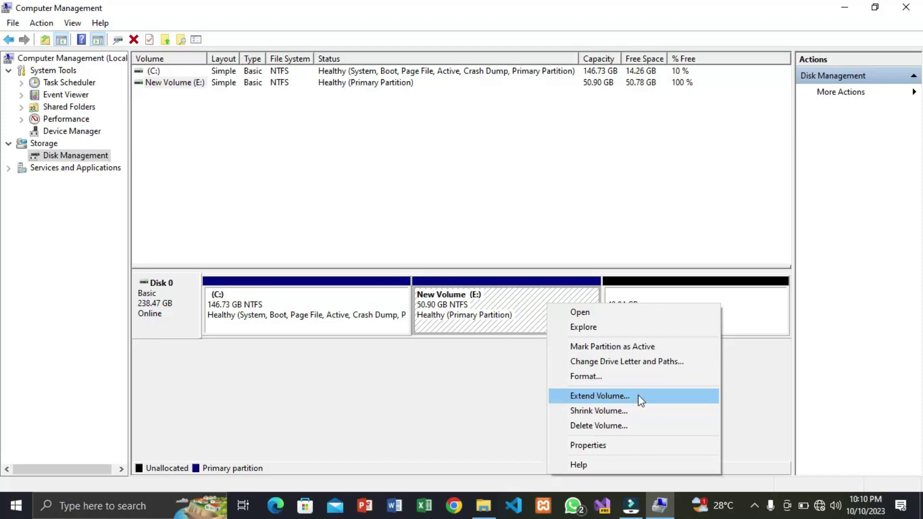
left_click(474, 364)
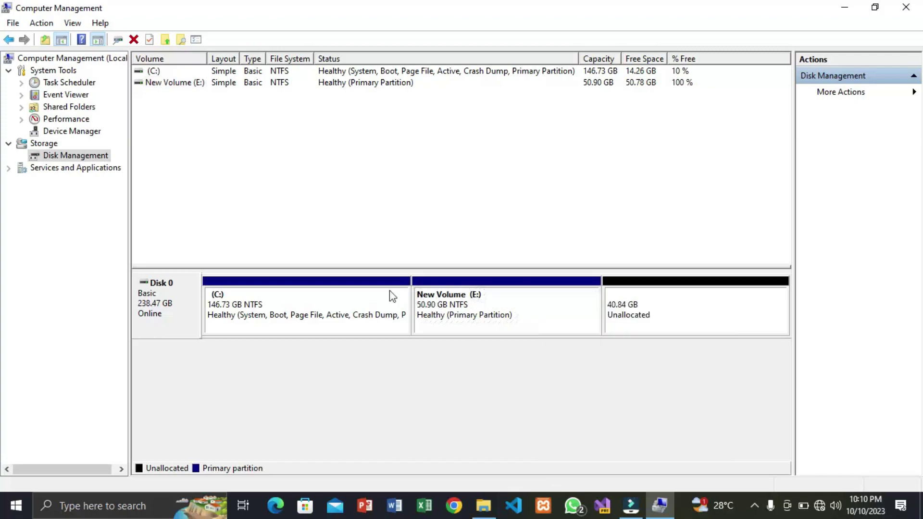
left_click(320, 301)
right_click(319, 300)
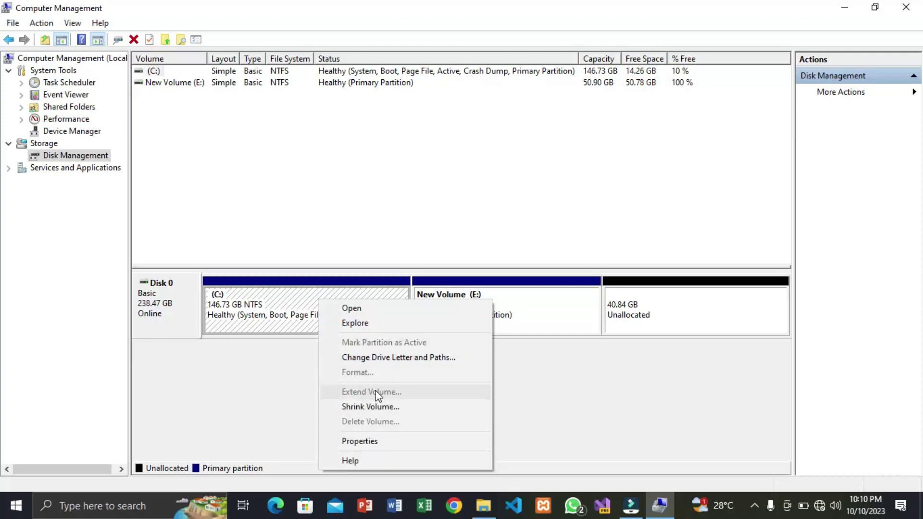
left_click(524, 417)
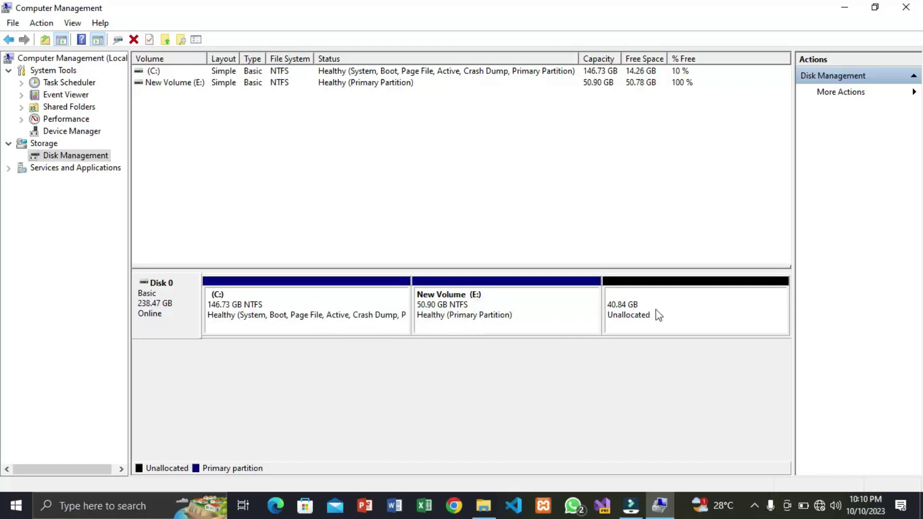
Create a simple volume from all the unallocated space, using the default settings with NTFS quick format and label New Volume.
left_click(667, 315)
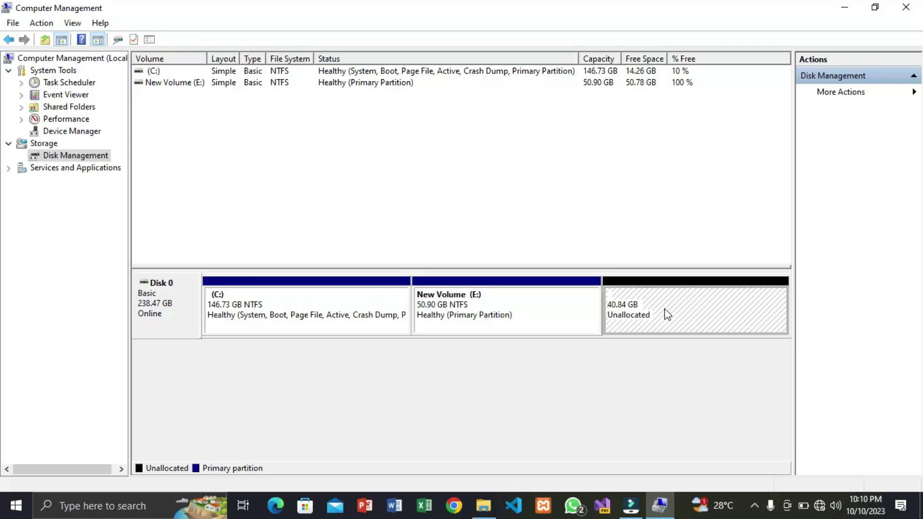
right_click(667, 315)
left_click(697, 318)
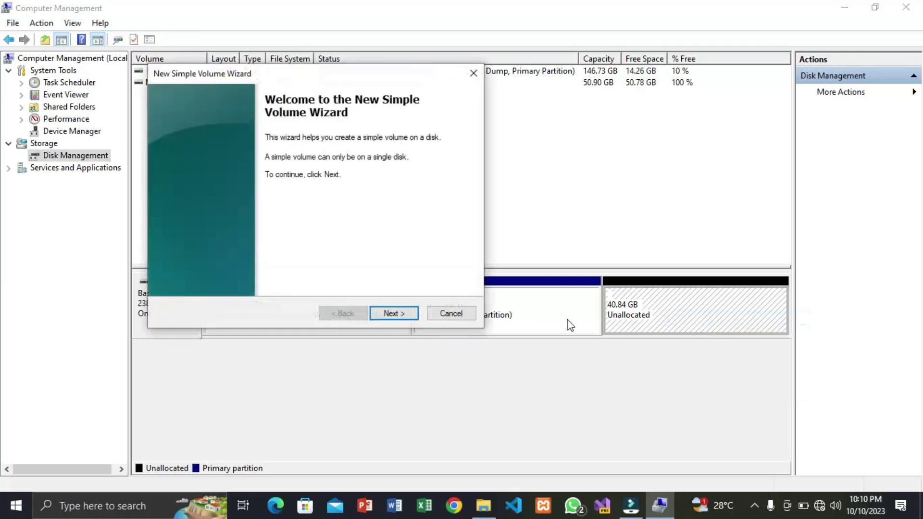
left_click(394, 313)
left_click(394, 314)
left_click(394, 313)
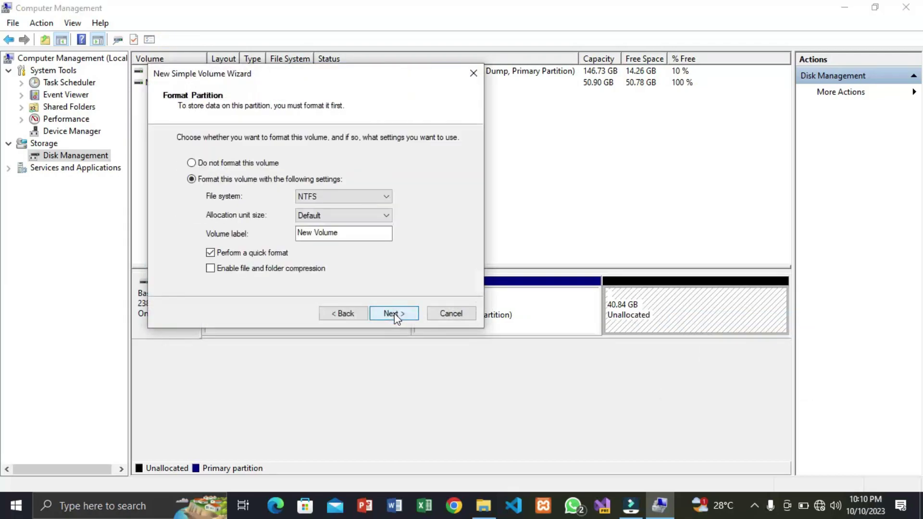
left_click(394, 313)
left_click(394, 313)
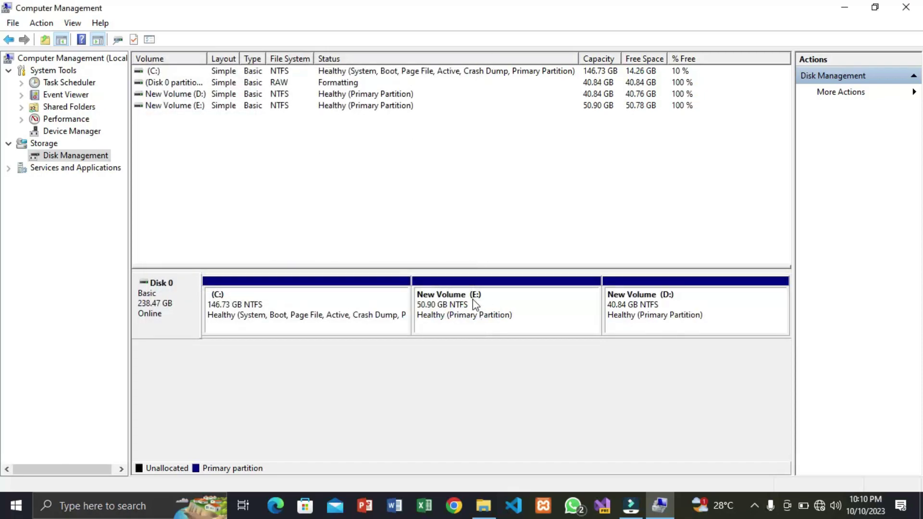
Switch to File Explorer and move all files and folders from New Volume (E:) to New Volume (D:).
left_click(484, 507)
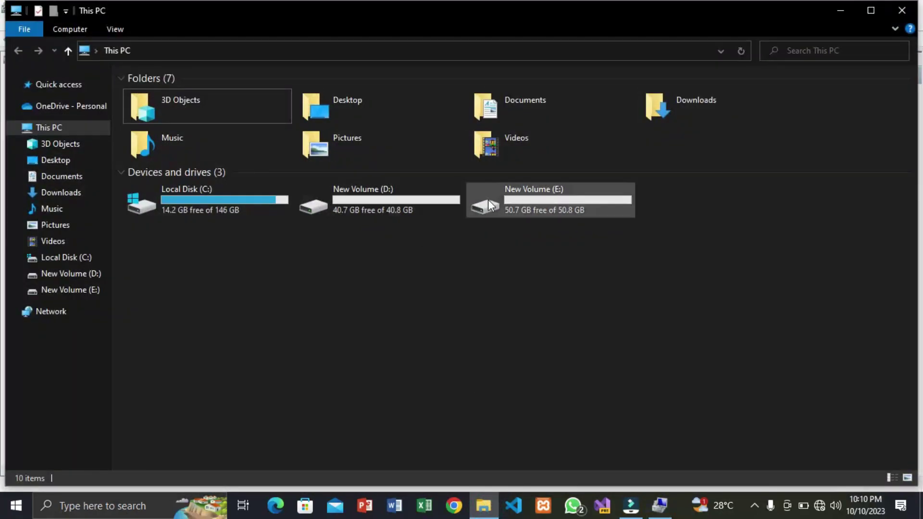
double_click(524, 195)
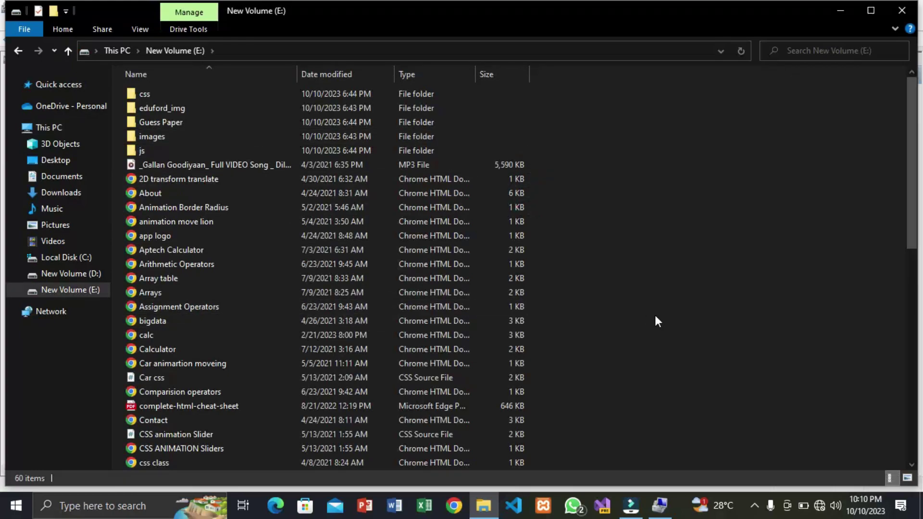
key("ctrl+a")
key("ctrl+x")
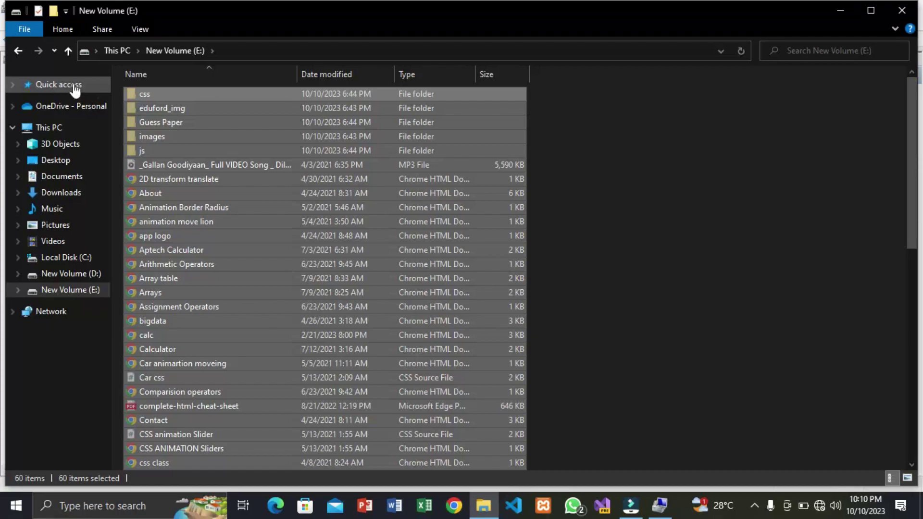
left_click(19, 50)
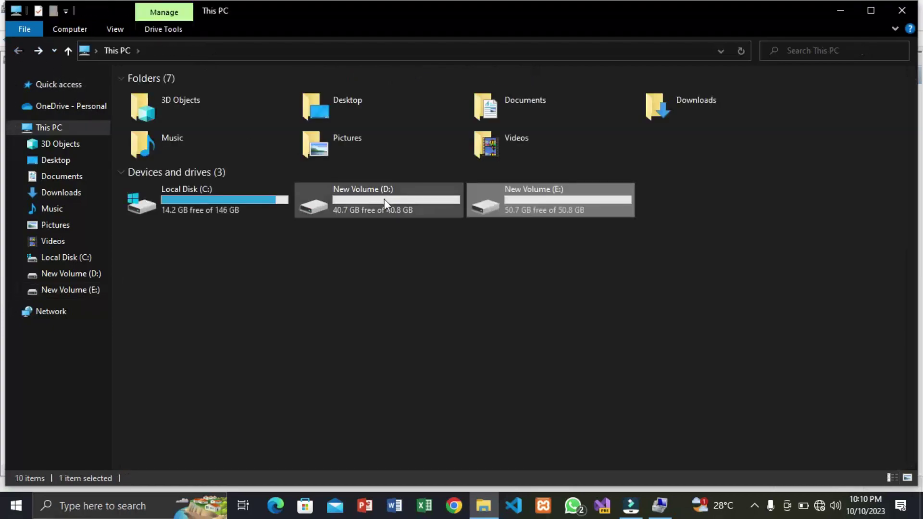
double_click(384, 199)
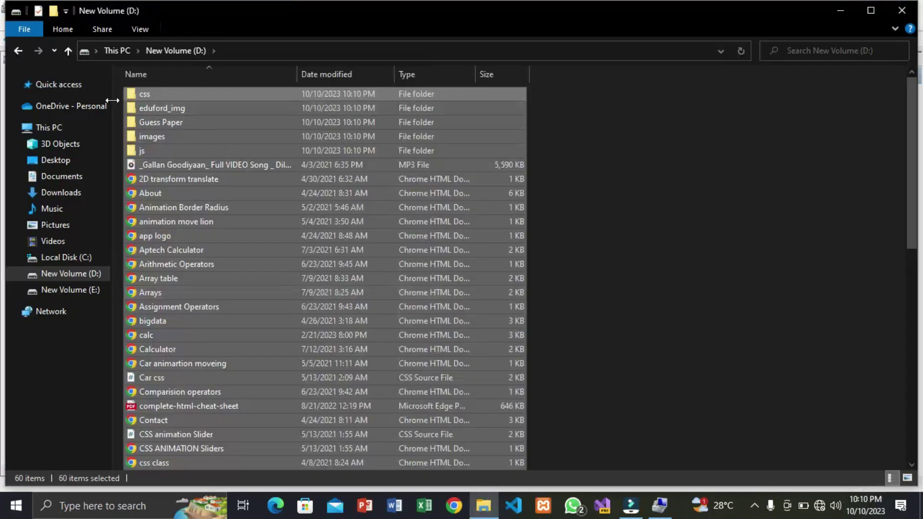
left_click(11, 50)
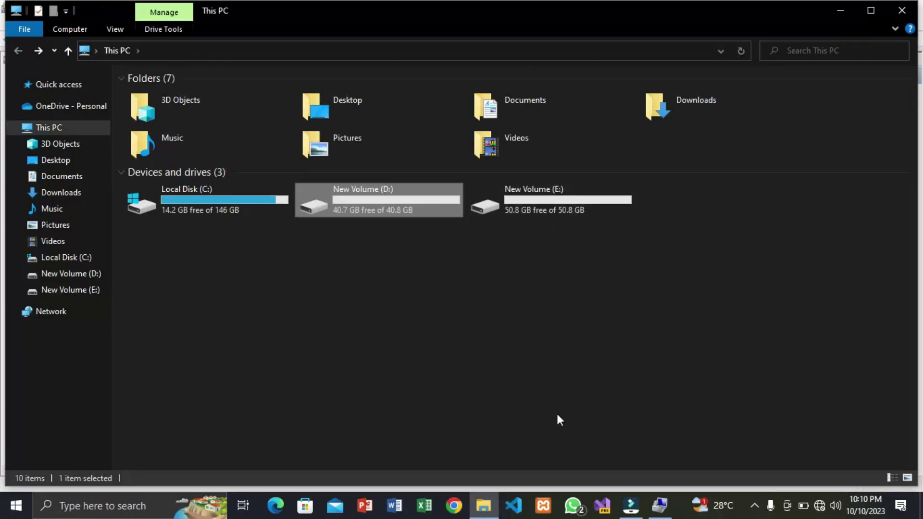
left_click(485, 513)
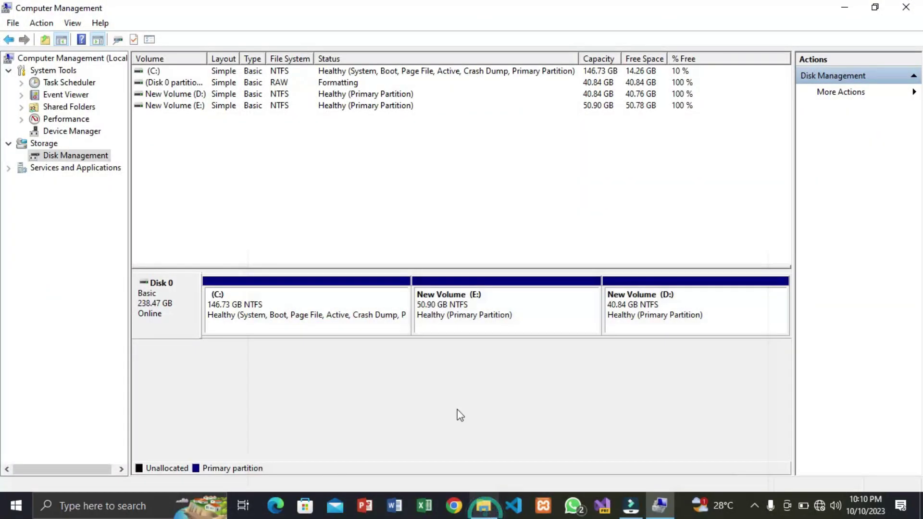
Switch back to Disk Management, delete New Volume (E:) and accept erasing its data.
left_click(515, 313)
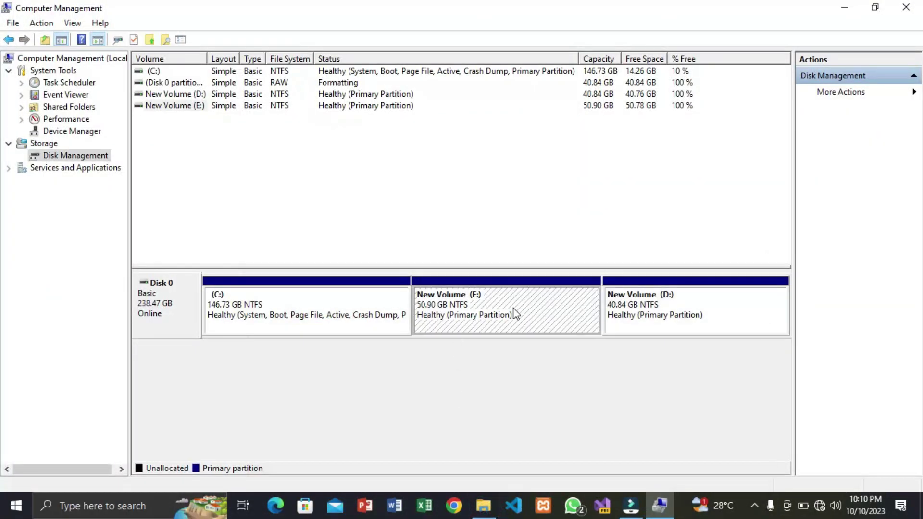
right_click(515, 313)
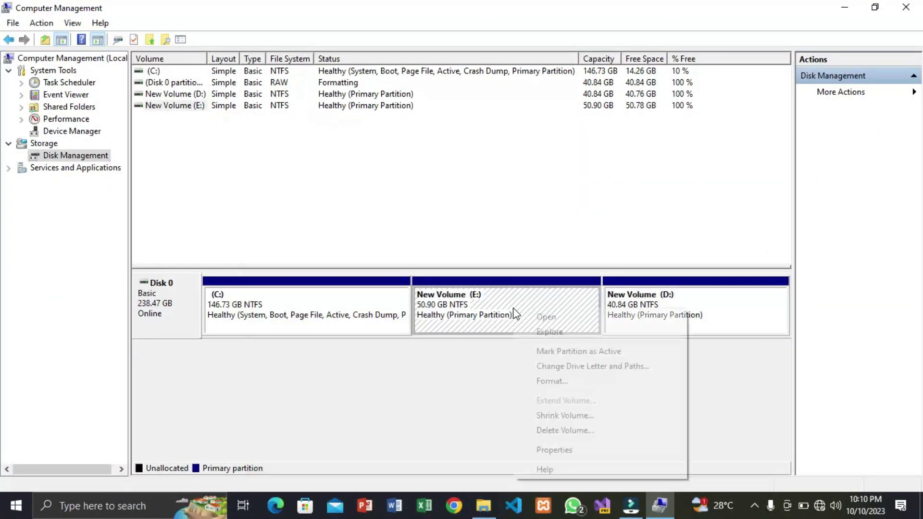
left_click(555, 427)
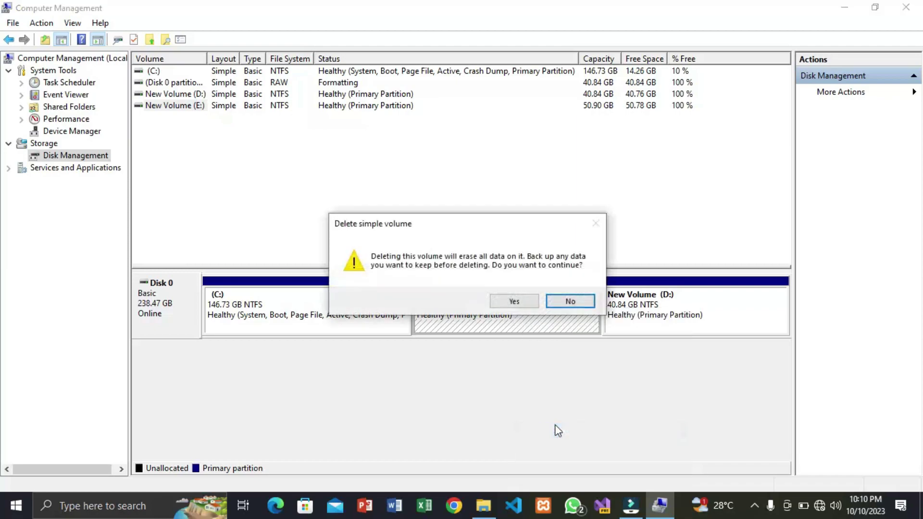
left_click(514, 302)
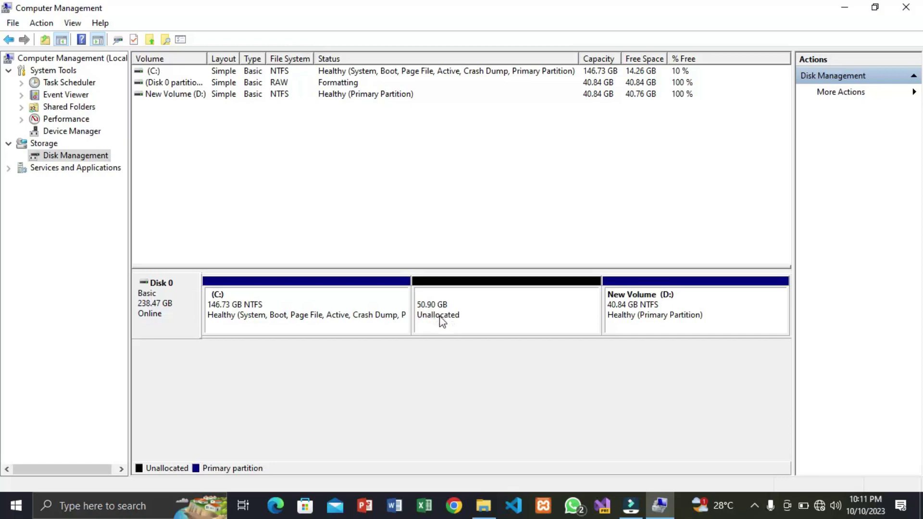
Check whether Extend Volume is available for the C: partition and for New Volume (D:).
left_click(307, 310)
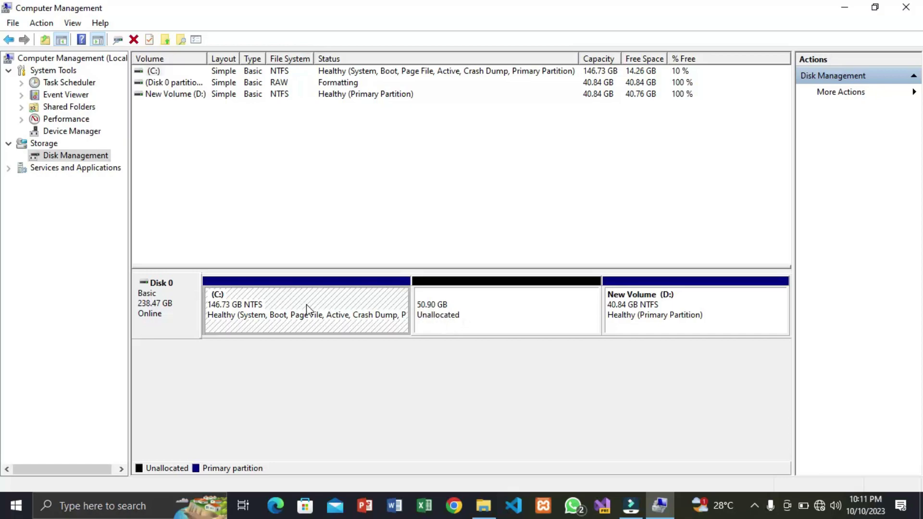
right_click(308, 310)
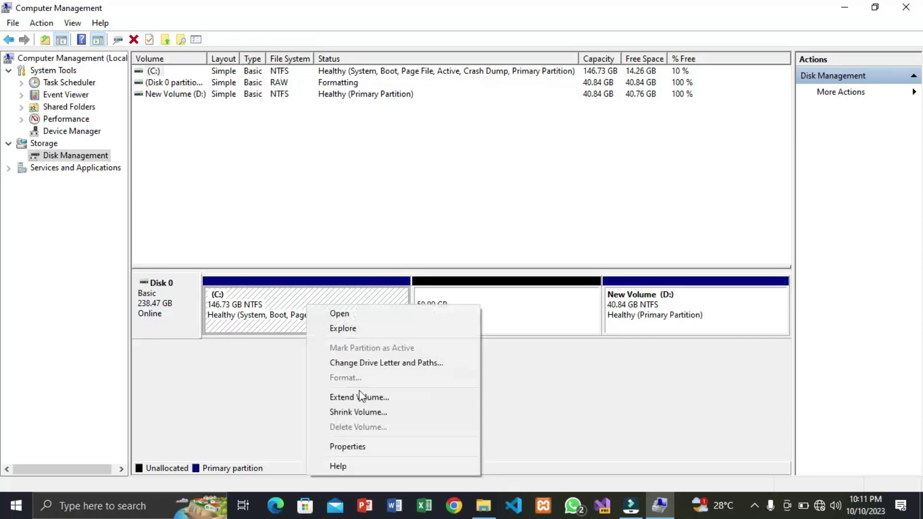
left_click(540, 406)
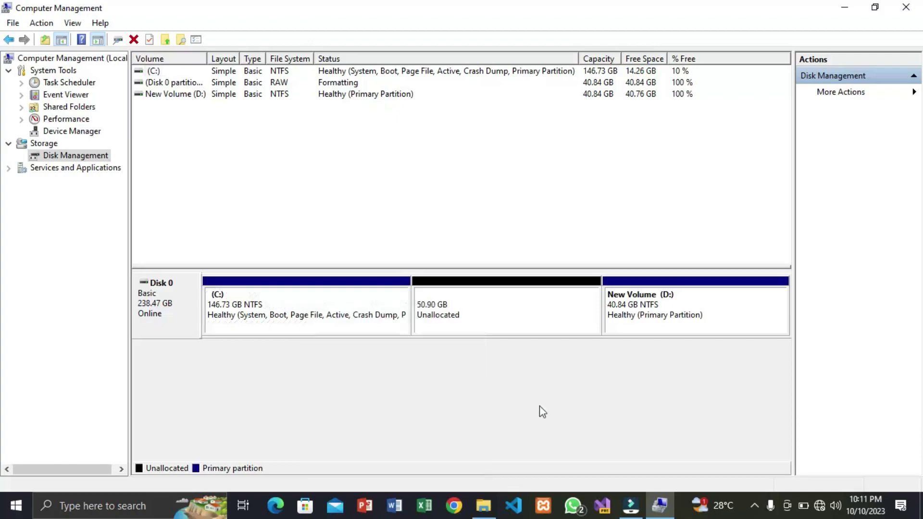
left_click(675, 294)
right_click(674, 294)
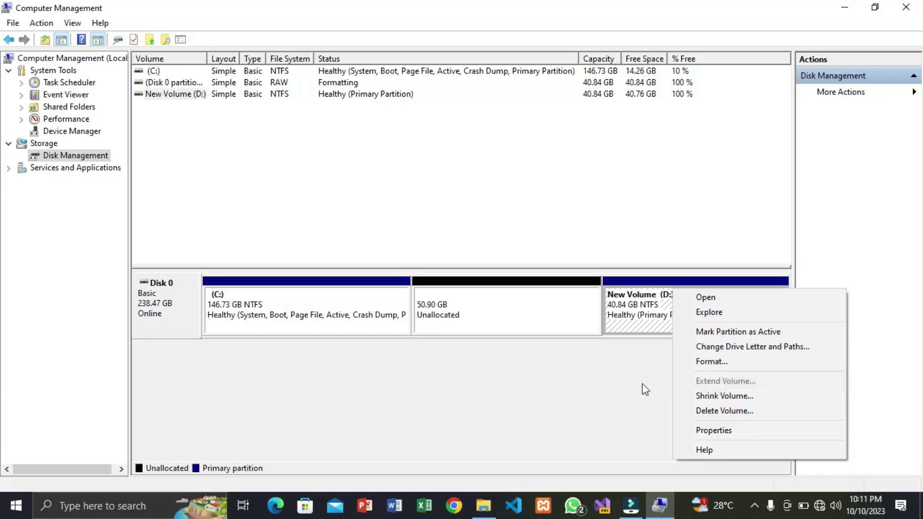
left_click(614, 396)
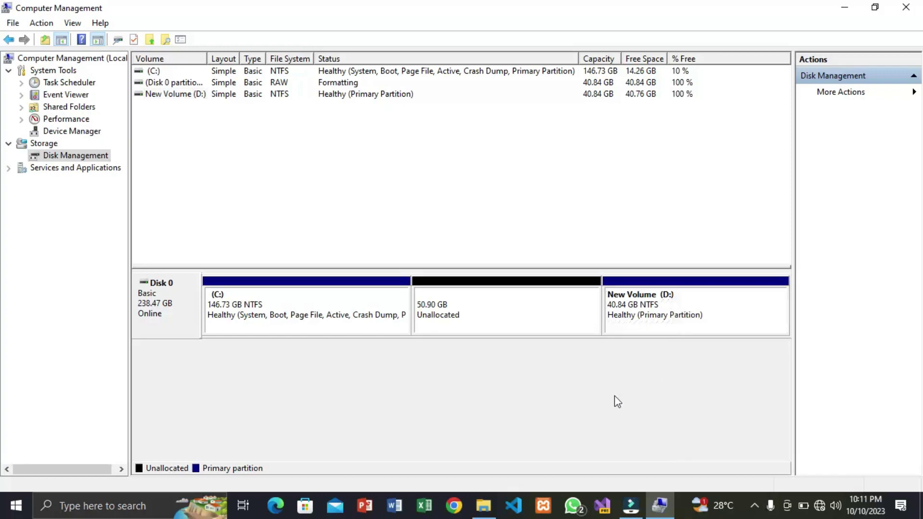
Extend the C: partition with all the adjacent unallocated space, keeping the Extend Volume wizard's default settings.
left_click(362, 304)
right_click(363, 303)
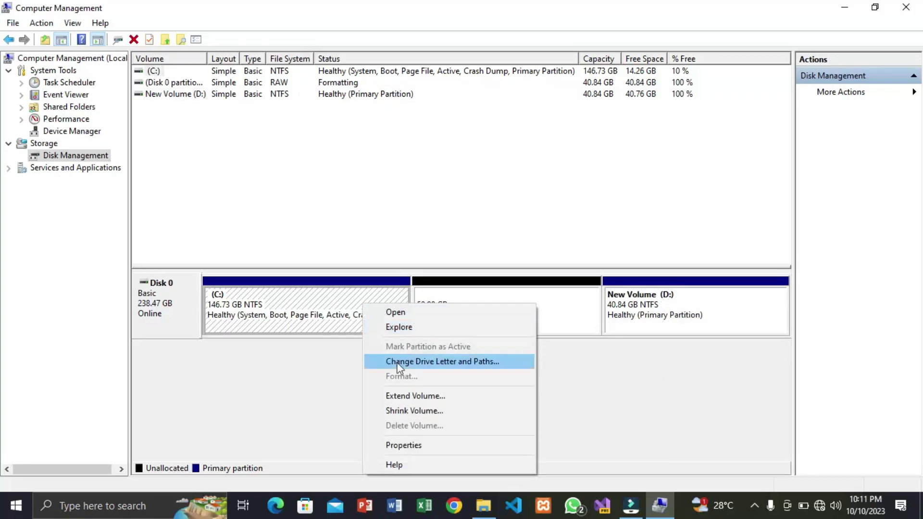
left_click(409, 396)
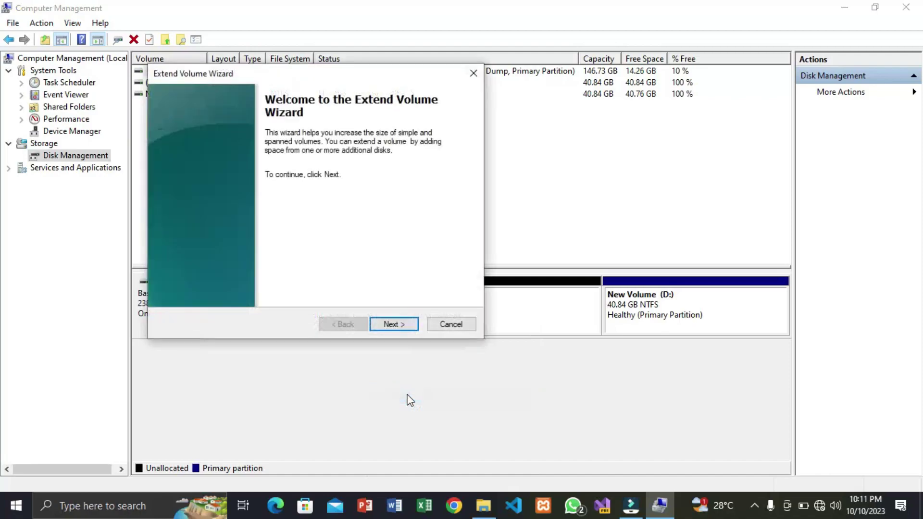
left_click(400, 325)
left_click(401, 324)
left_click(400, 325)
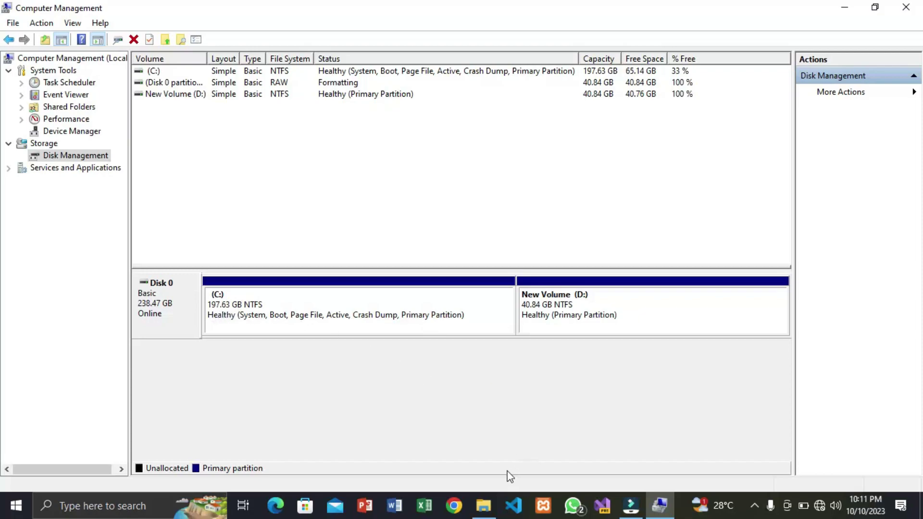
Check the sizes of the C: and D: drives in File Explorer, and minimize the open windows.
left_click(483, 505)
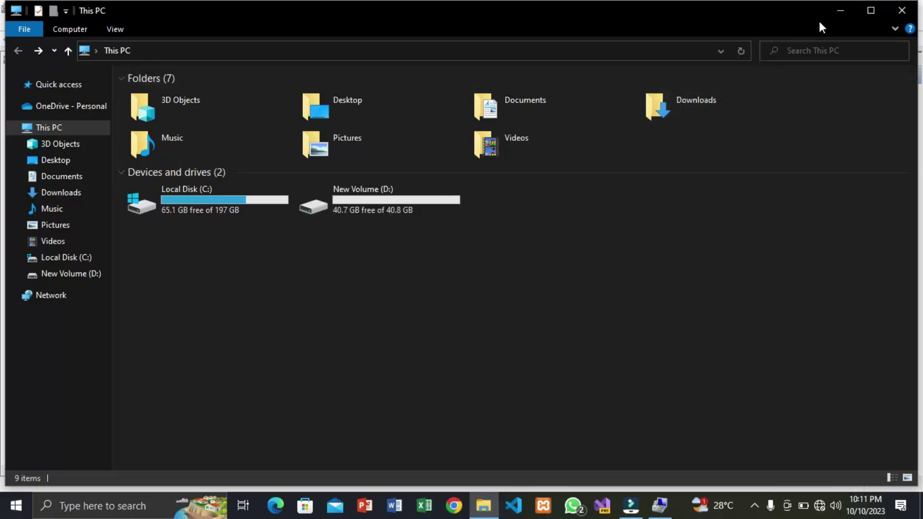
left_click(839, 10)
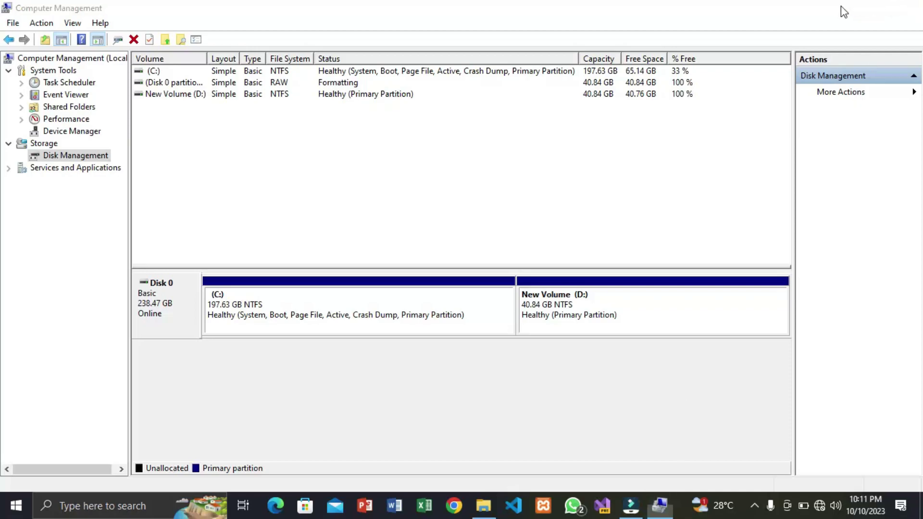
left_click(843, 7)
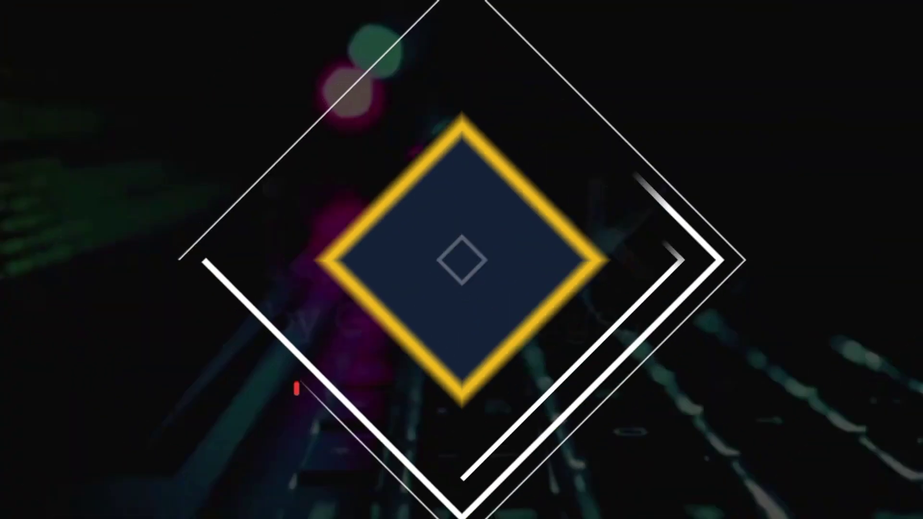